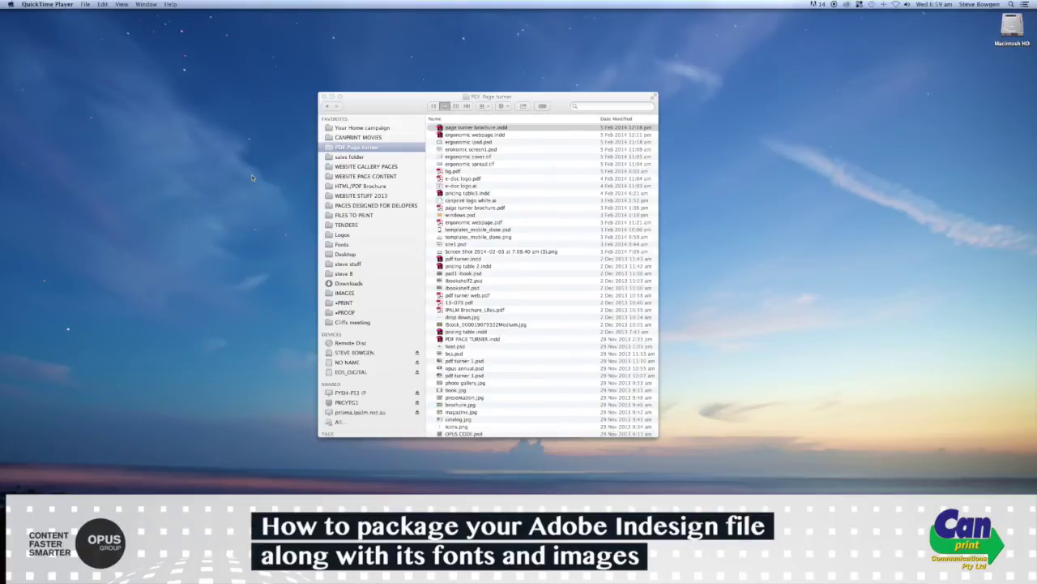
- Bring Finder forward and browse the PDF Page turner files, ending on page turner brochure.indd
click(142, 175)
click(398, 116)
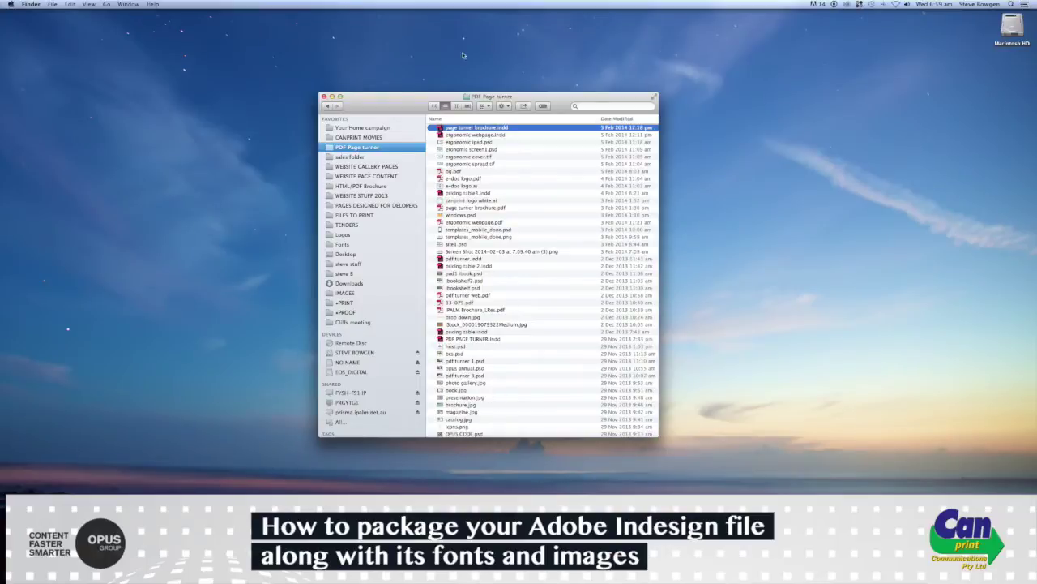
click(488, 128)
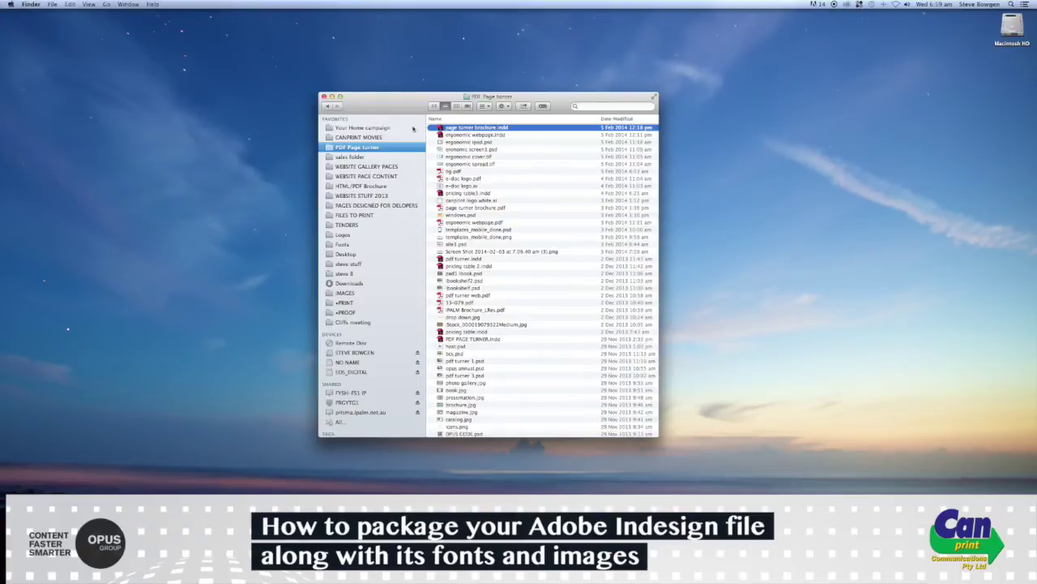
click(514, 142)
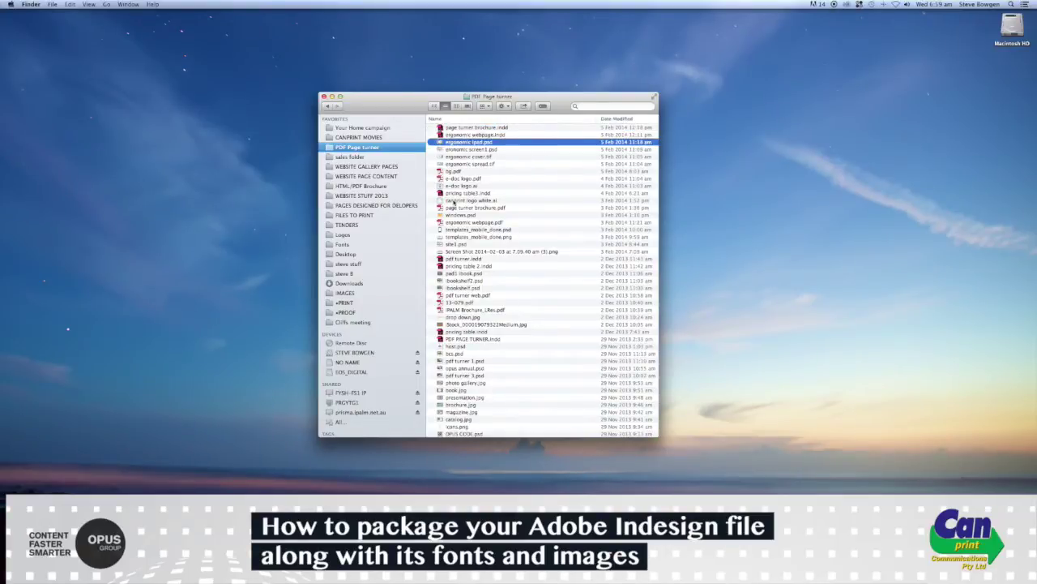
click(497, 179)
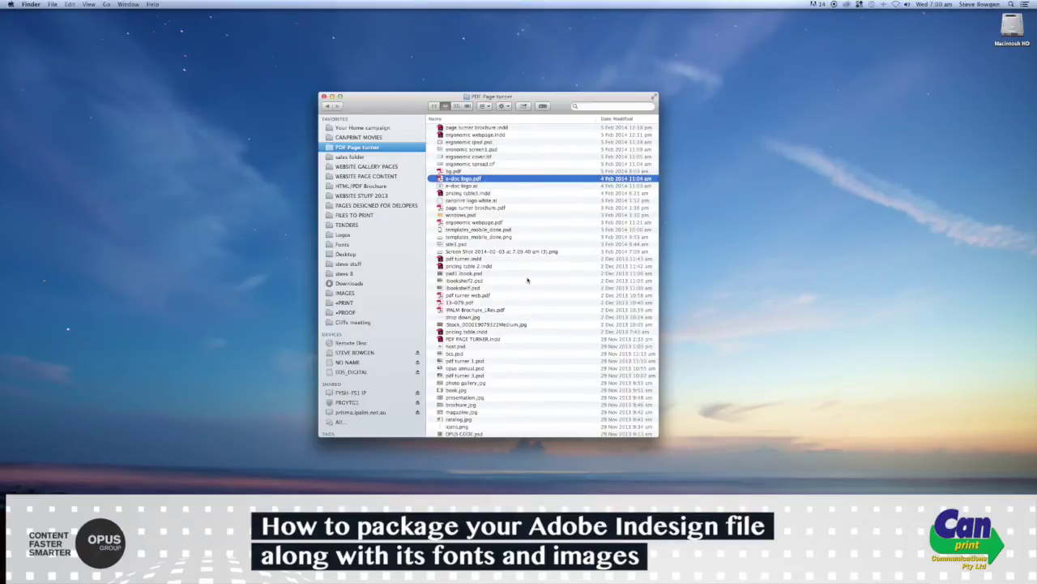
click(477, 130)
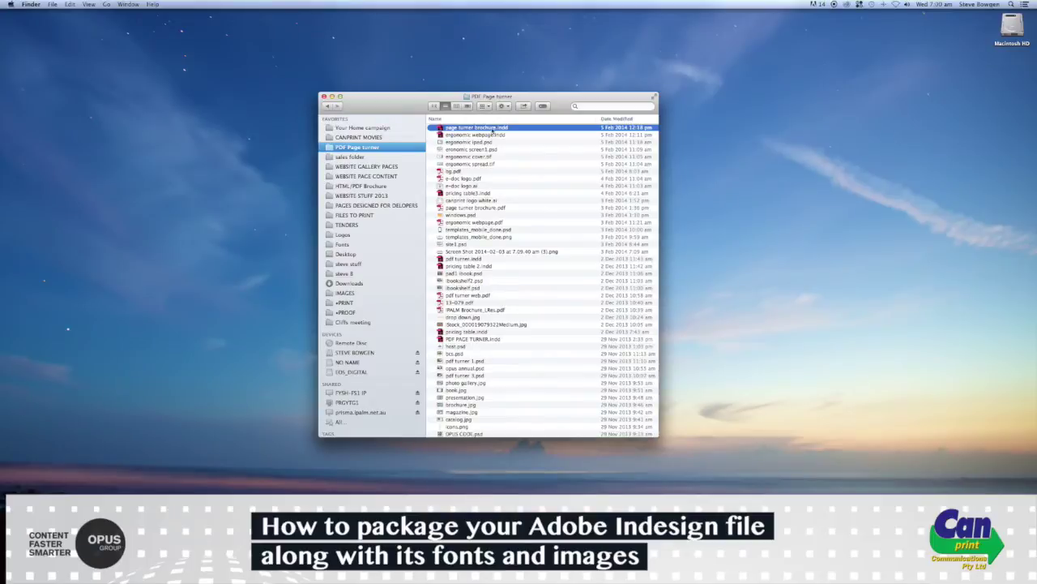
- Open page turner brochure.indd in InDesign and run File > Package past the Summary and Printing Instructions
double_click(481, 130)
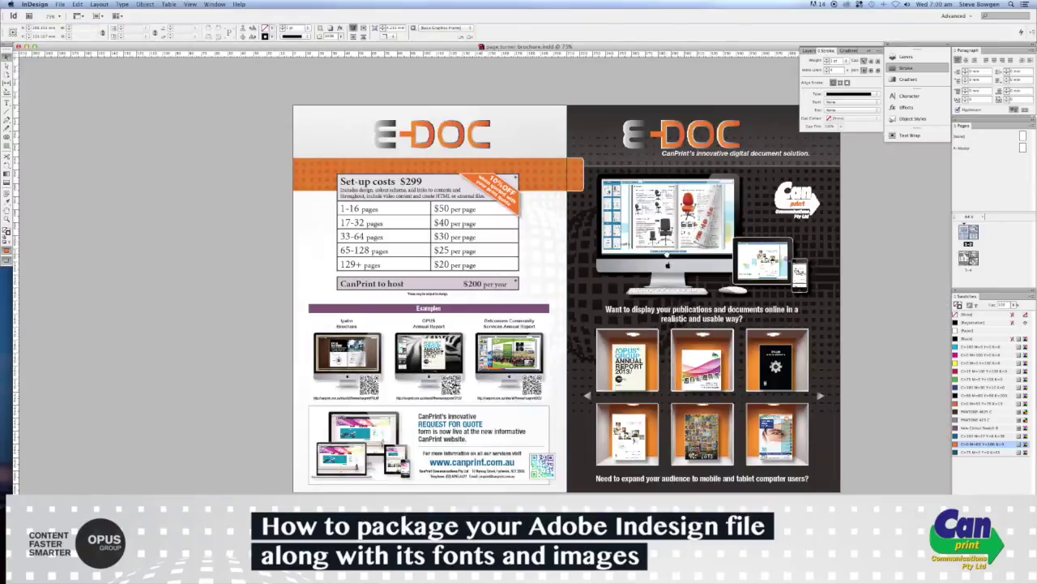
click(111, 175)
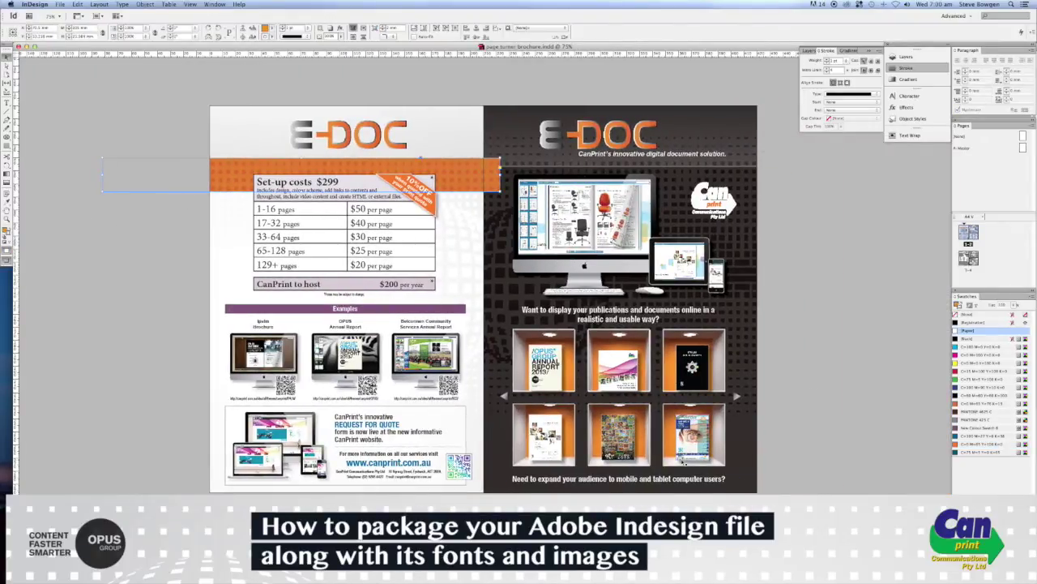
click(61, 5)
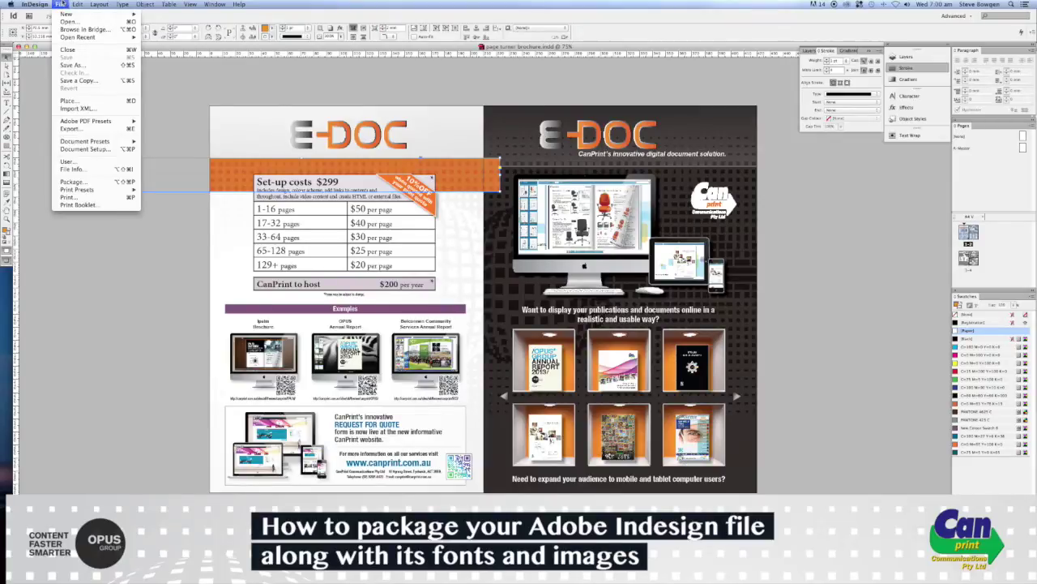
click(74, 184)
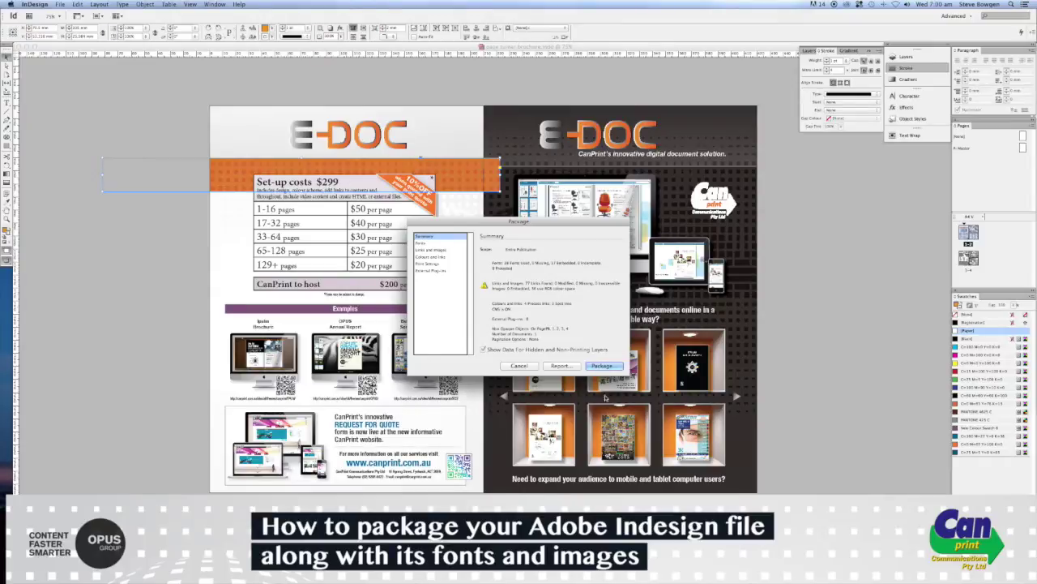
click(616, 366)
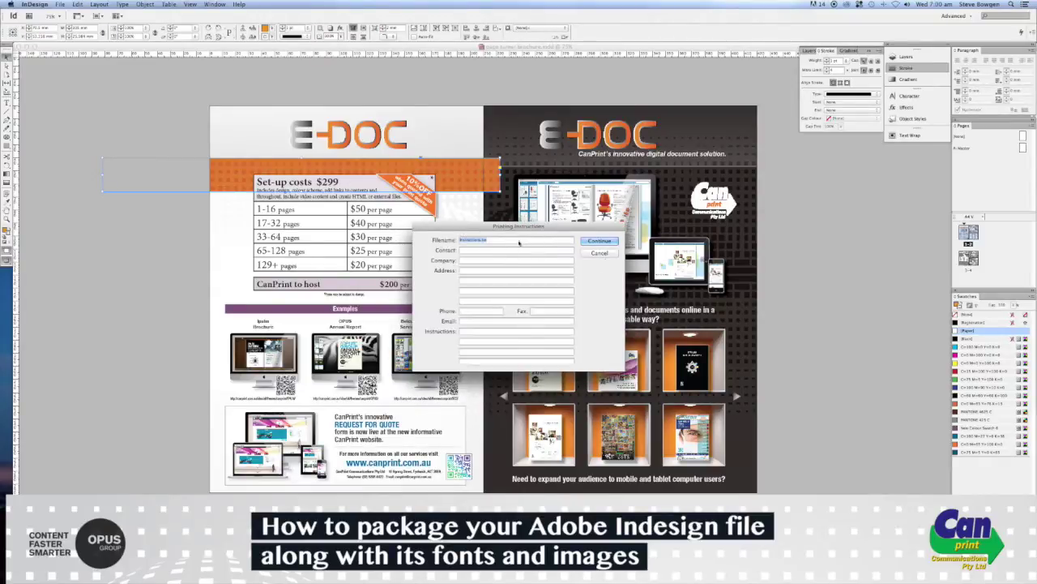
click(597, 241)
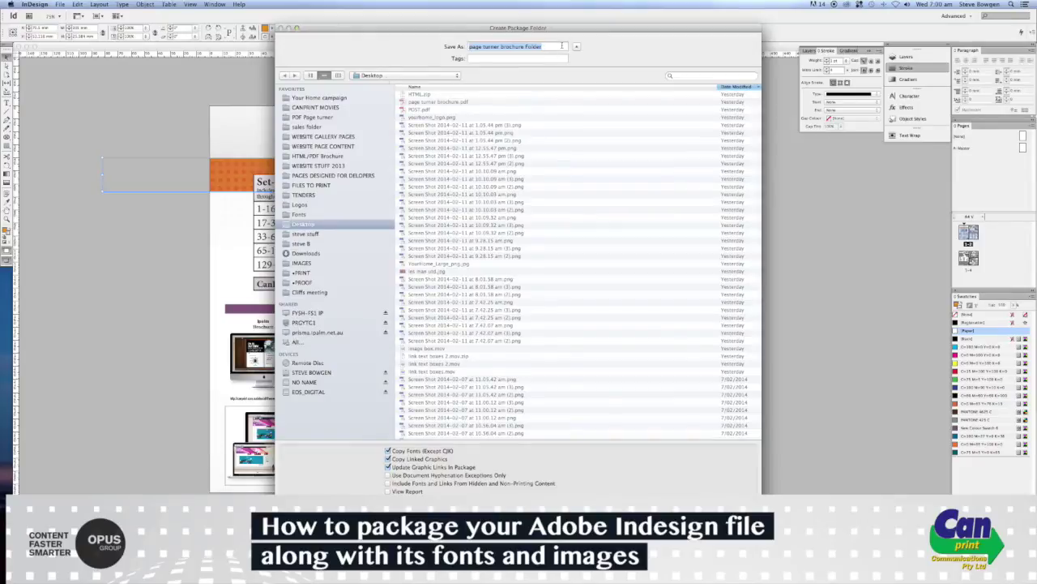
- Save the package as BROCHURE FILES on the Desktop, then close the brochure document
text(B)
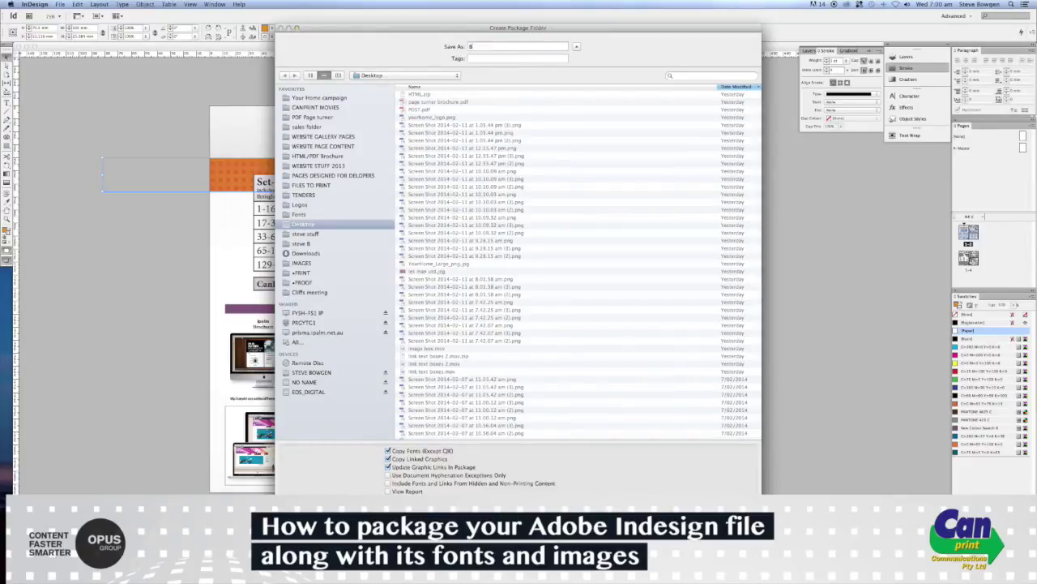
text(ROCHURE FILES)
key(Return)
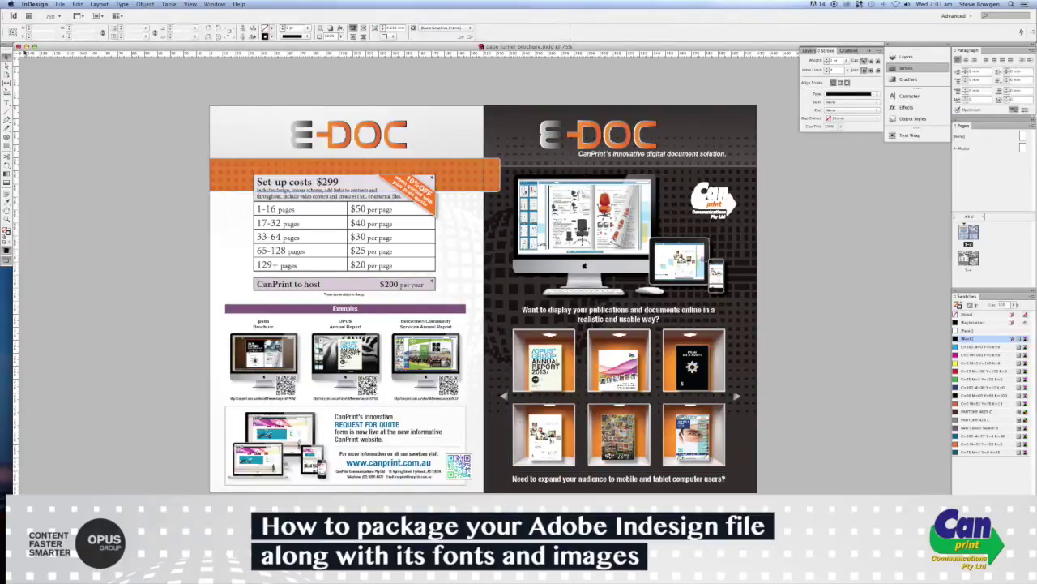
key(super+w)
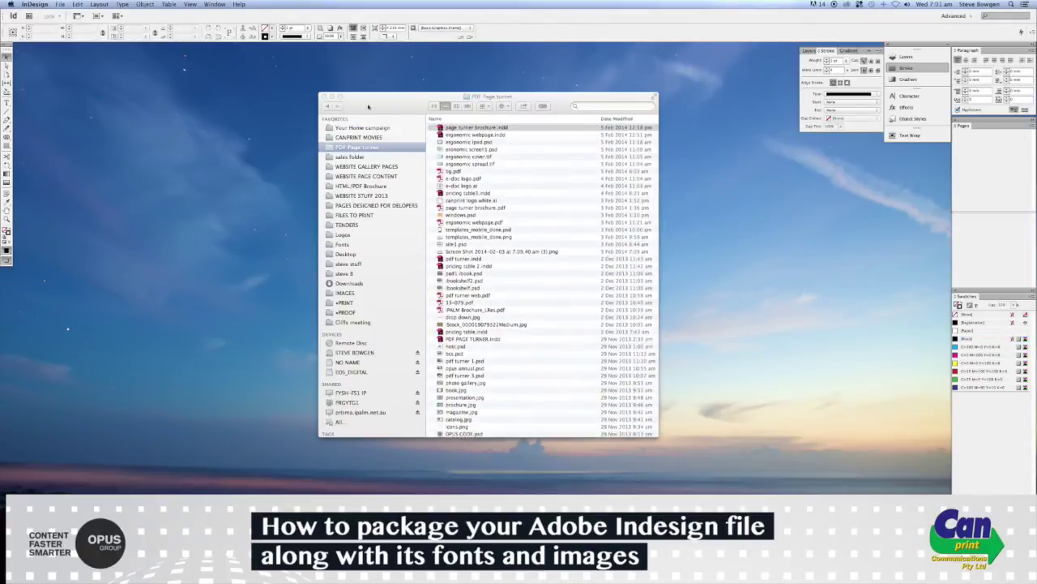
- Clear the desktop, move the BROCHURE FILES folder to the centre and open it
click(325, 98)
key(super+q)
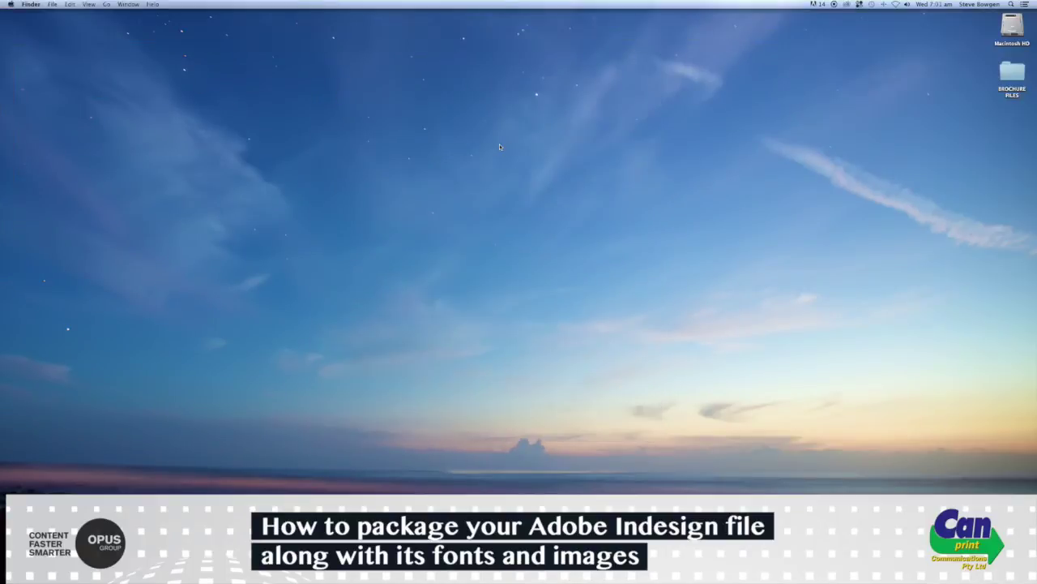
drag(1011, 74, 509, 163)
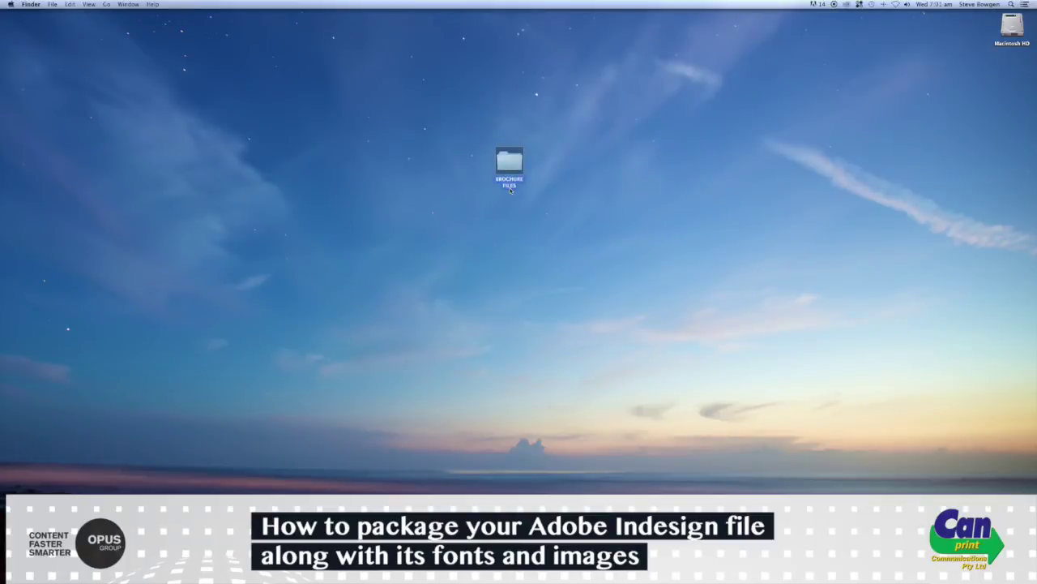
double_click(511, 164)
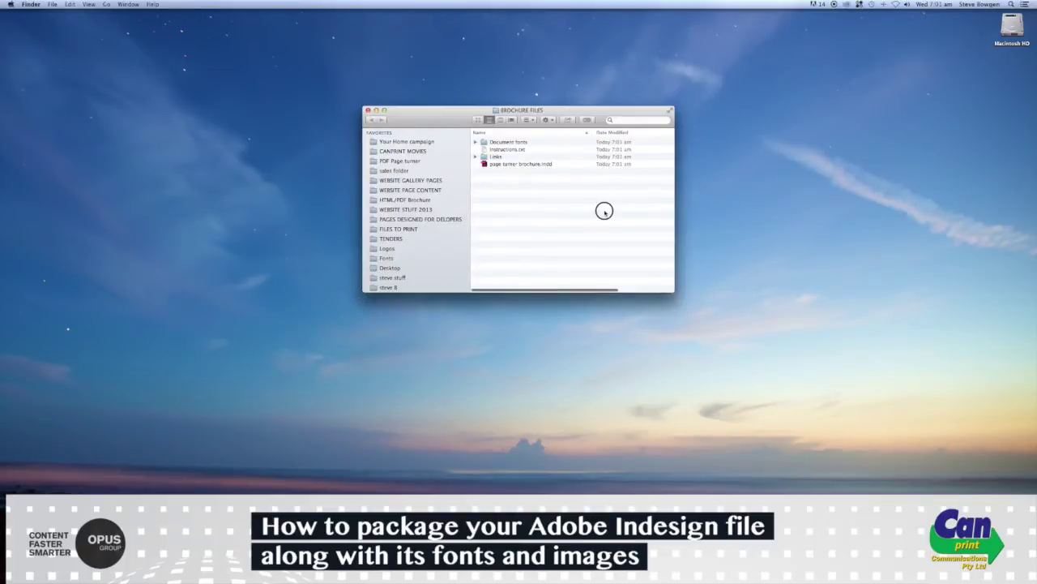
- Expand Links and Document fonts to check the packaged images and fonts, then close the window
click(526, 166)
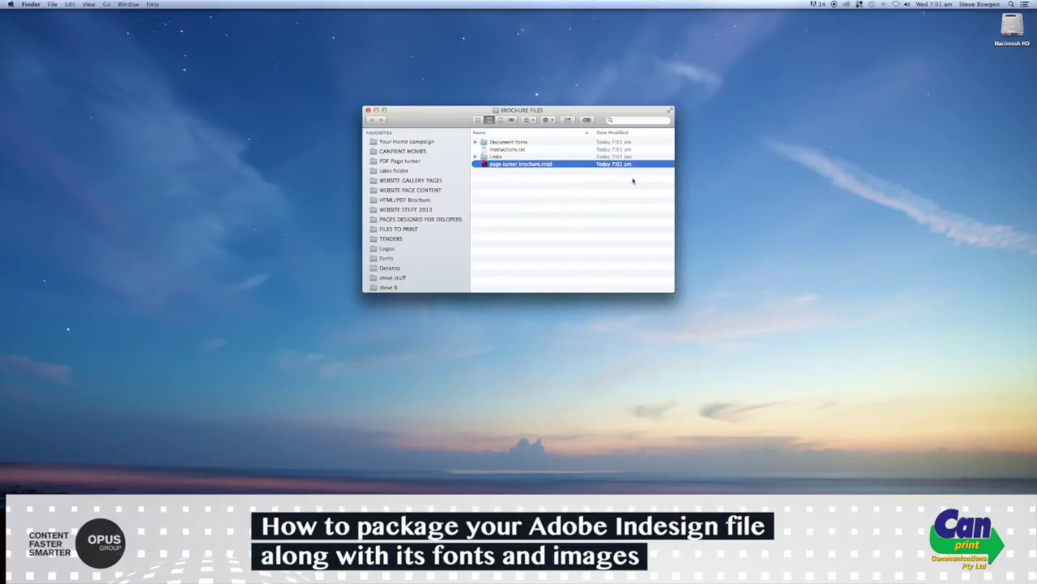
click(475, 157)
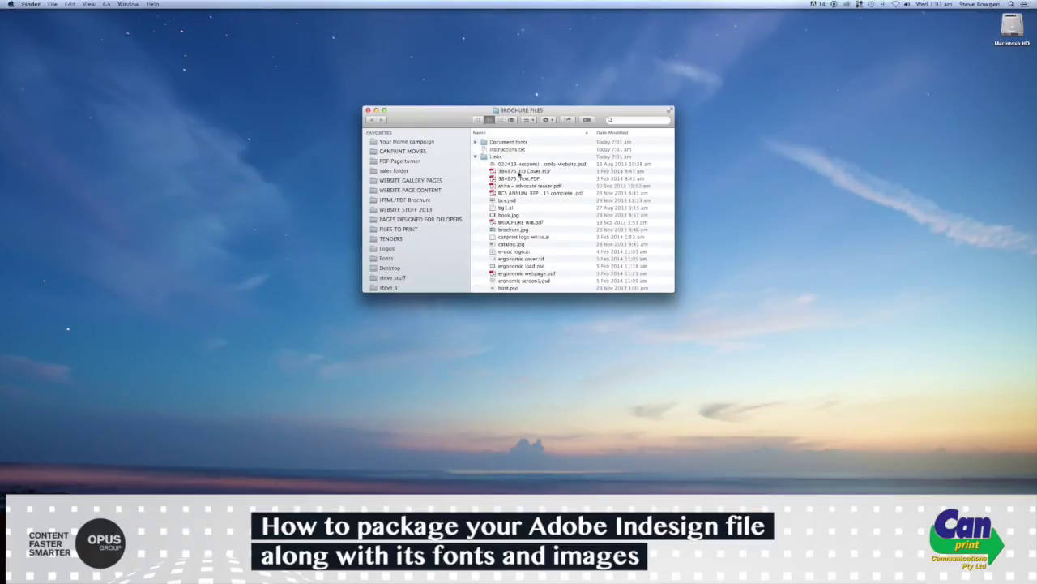
scroll(519, 173, down, 3)
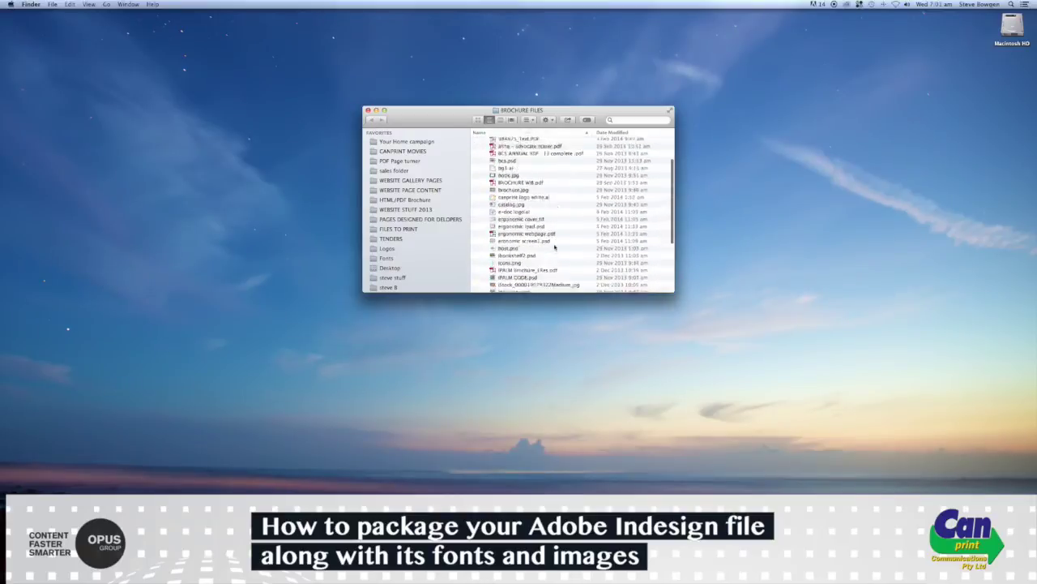
scroll(555, 248, up, 3)
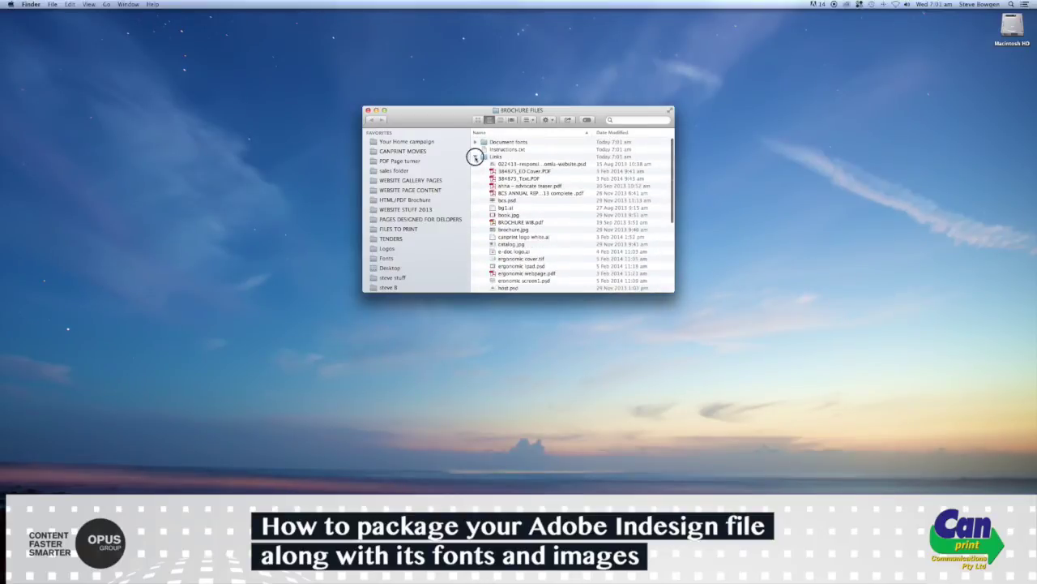
click(475, 157)
click(476, 143)
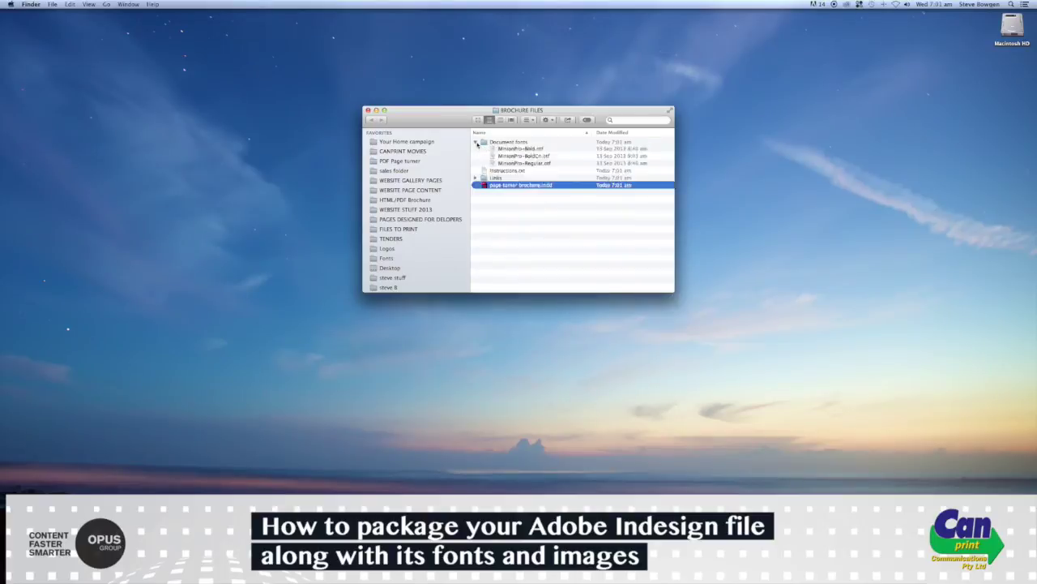
click(476, 142)
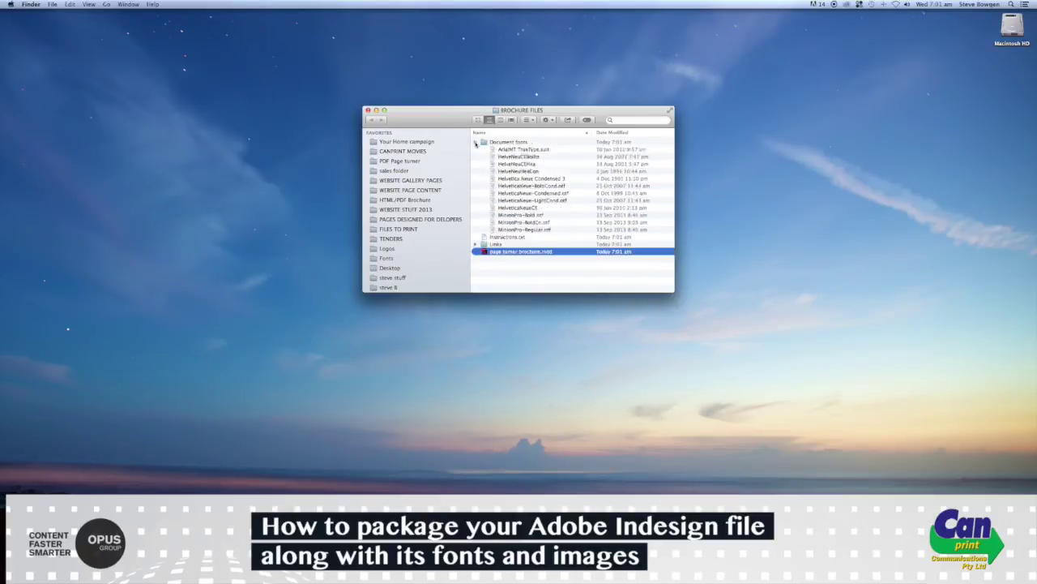
click(533, 215)
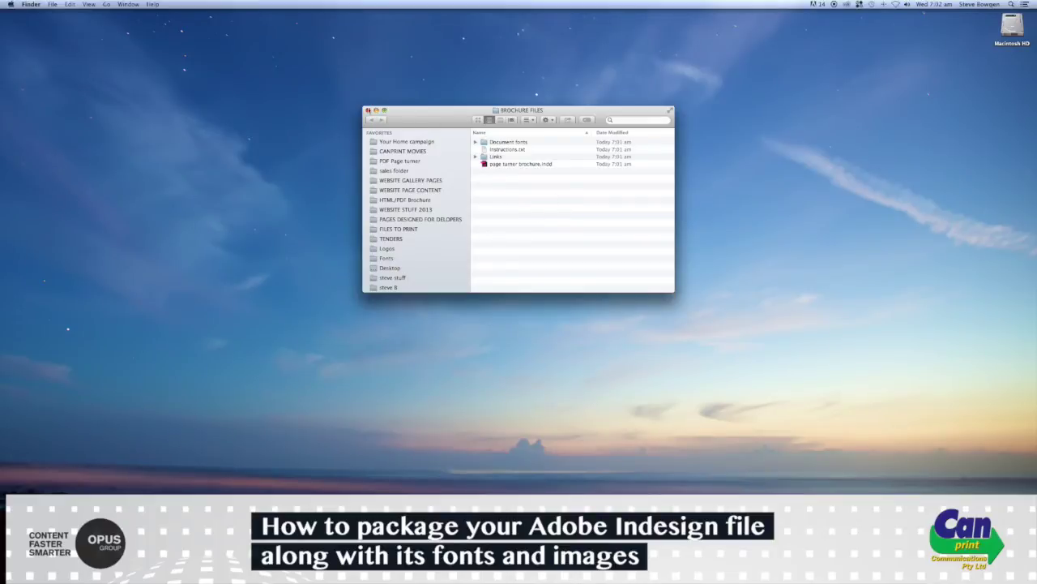
click(369, 109)
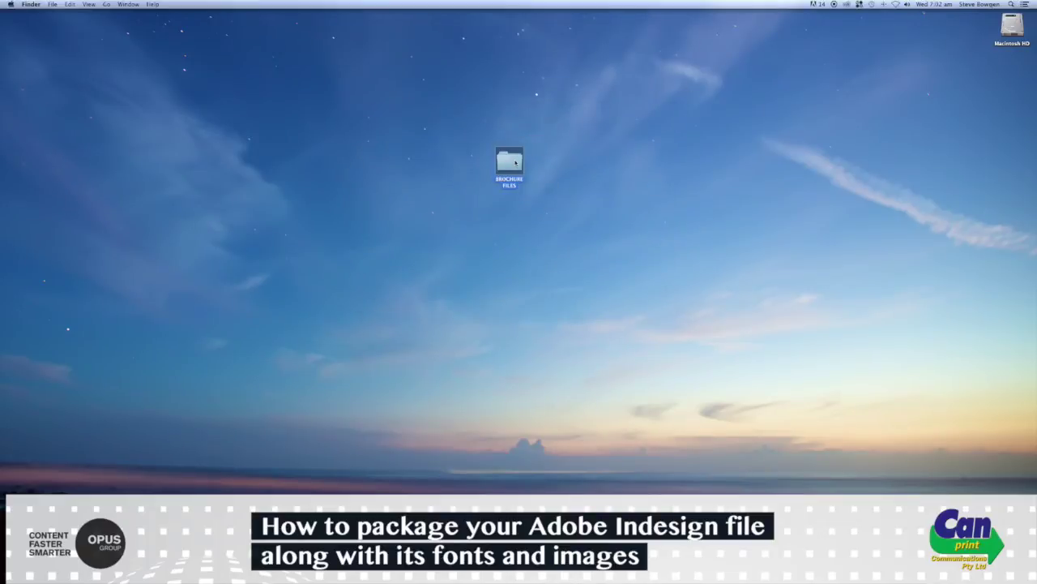
- Compress the desktop BROCHURE FILES folder into BROCHURE FILES.zip
right_click(516, 161)
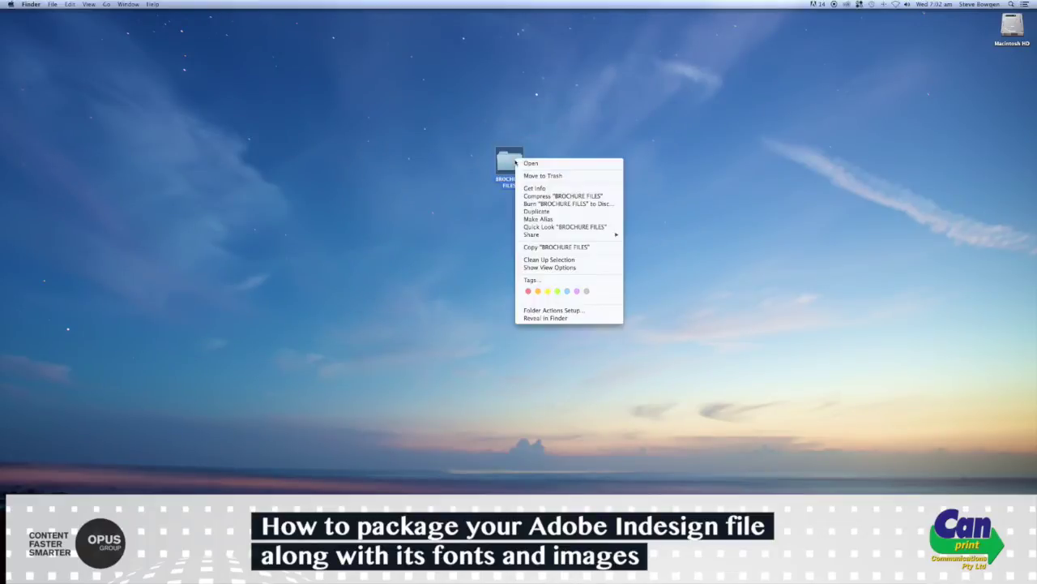
click(577, 196)
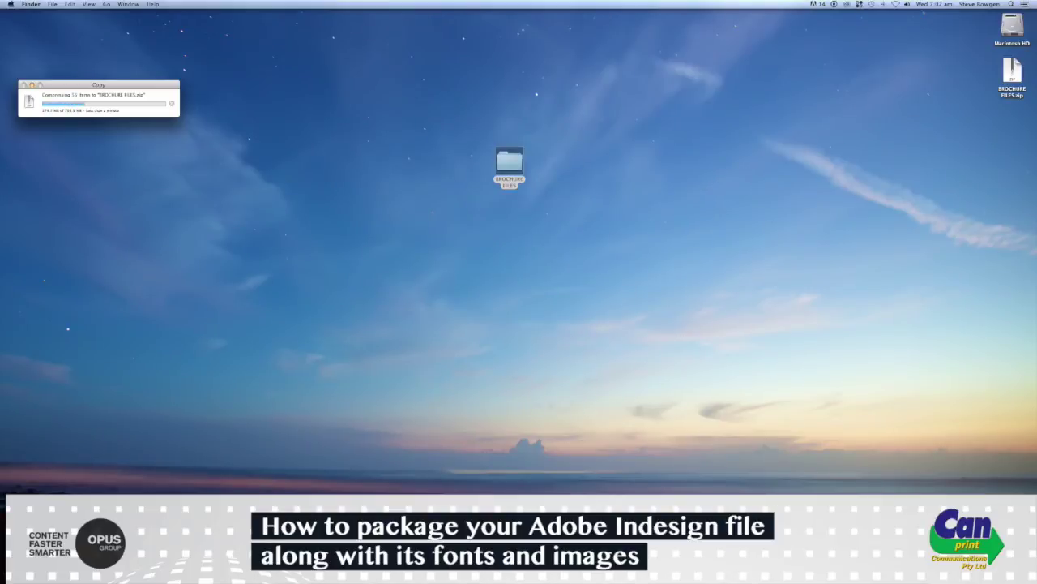
key(super+Tab)
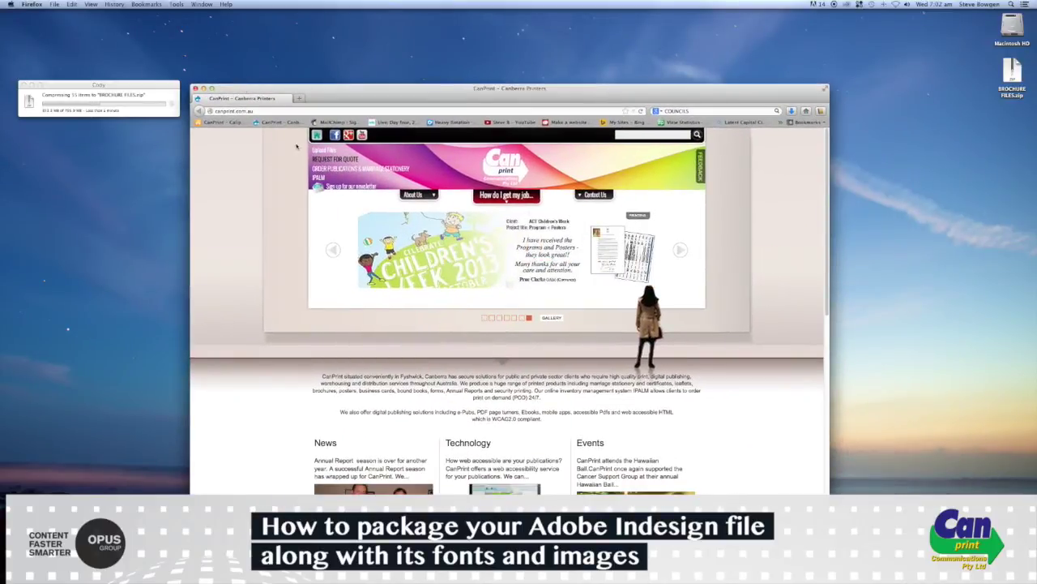
- Go from the CanPrint site to its Upload Files page on OPUS Group Secure Transfer
click(261, 111)
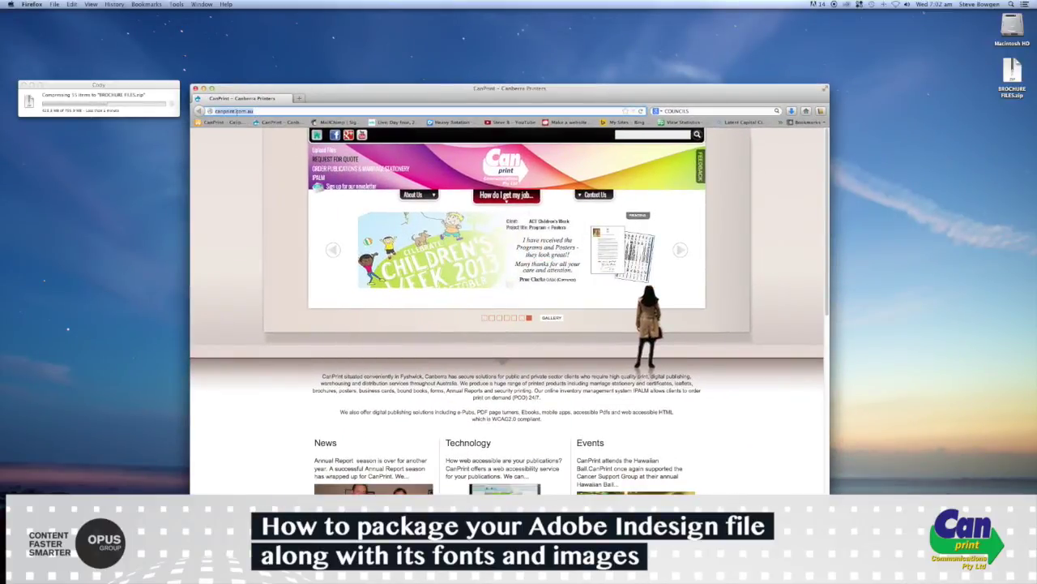
click(248, 211)
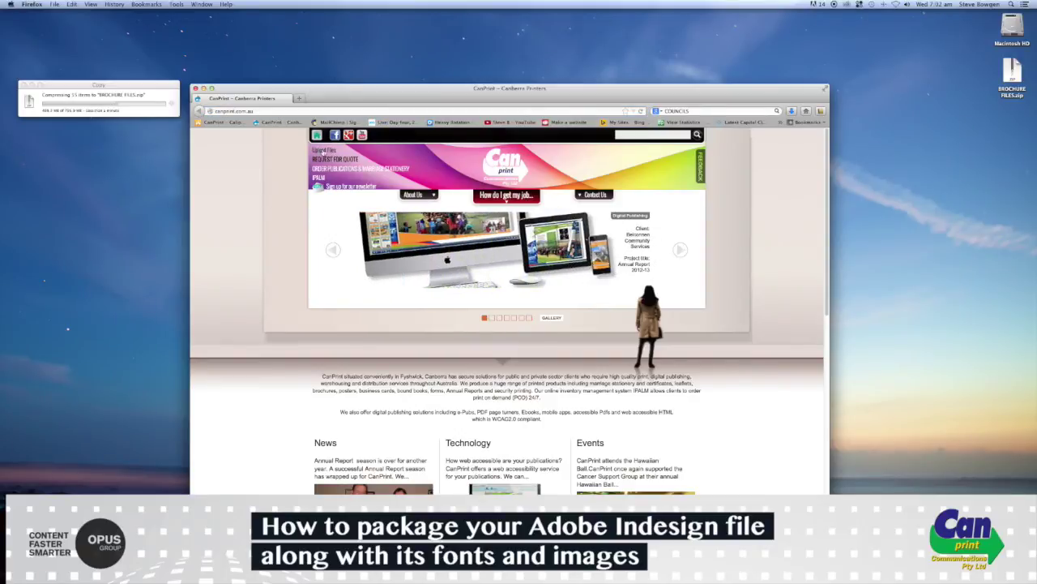
click(322, 152)
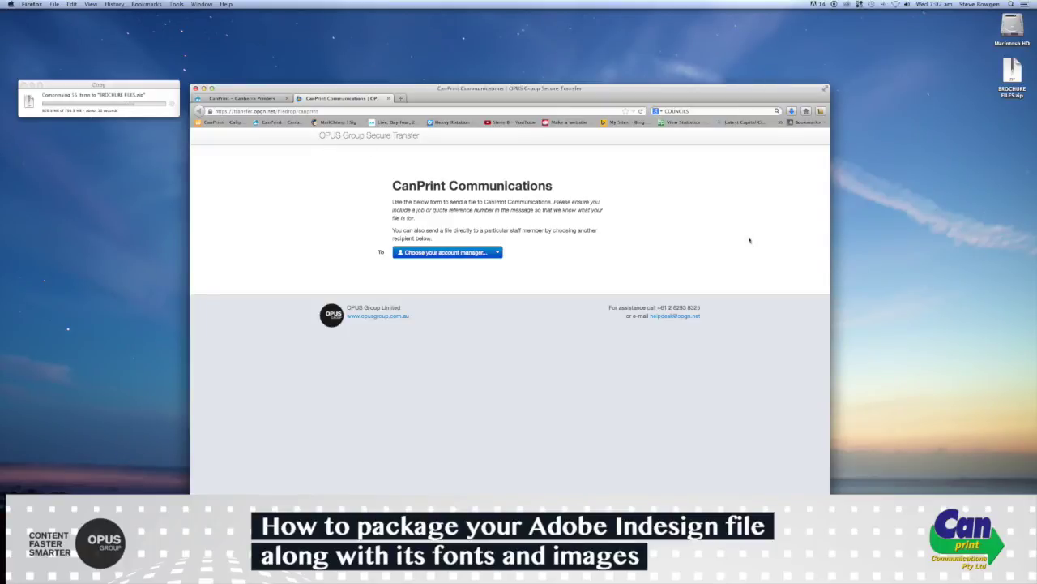
click(498, 253)
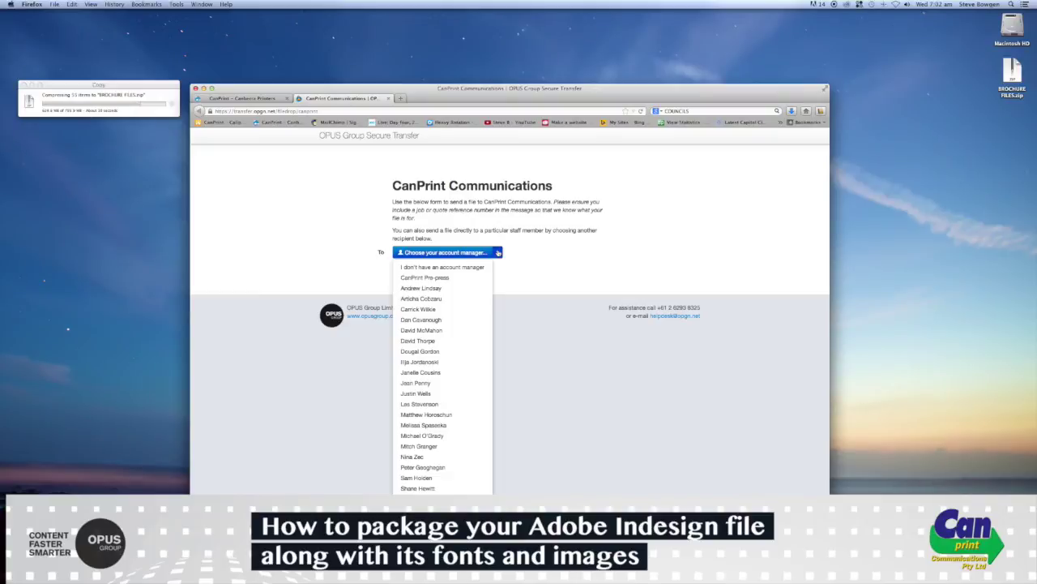
- Pick an account manager as recipient and click into the Subject and Message fields
click(422, 289)
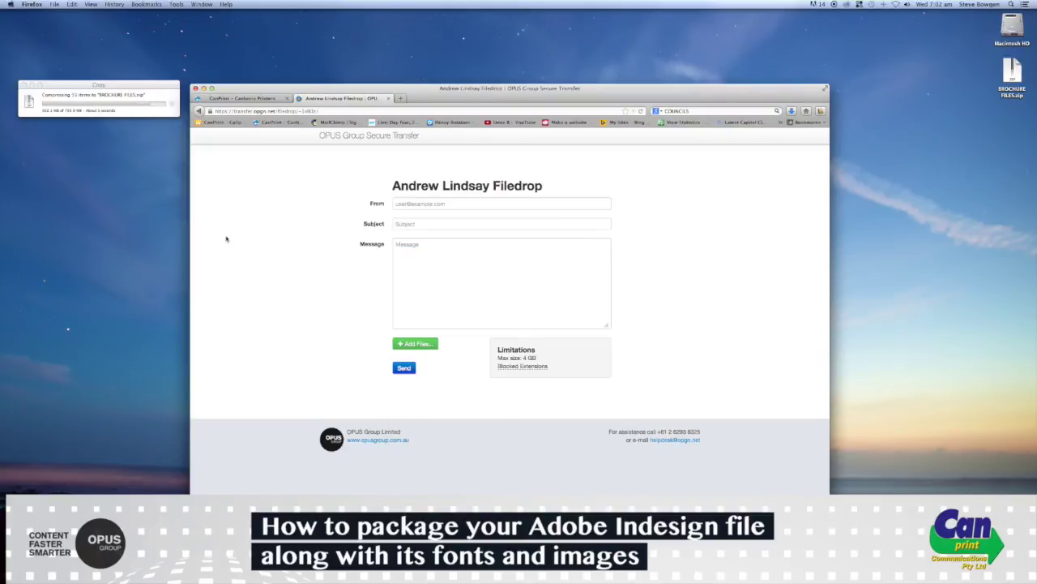
click(425, 226)
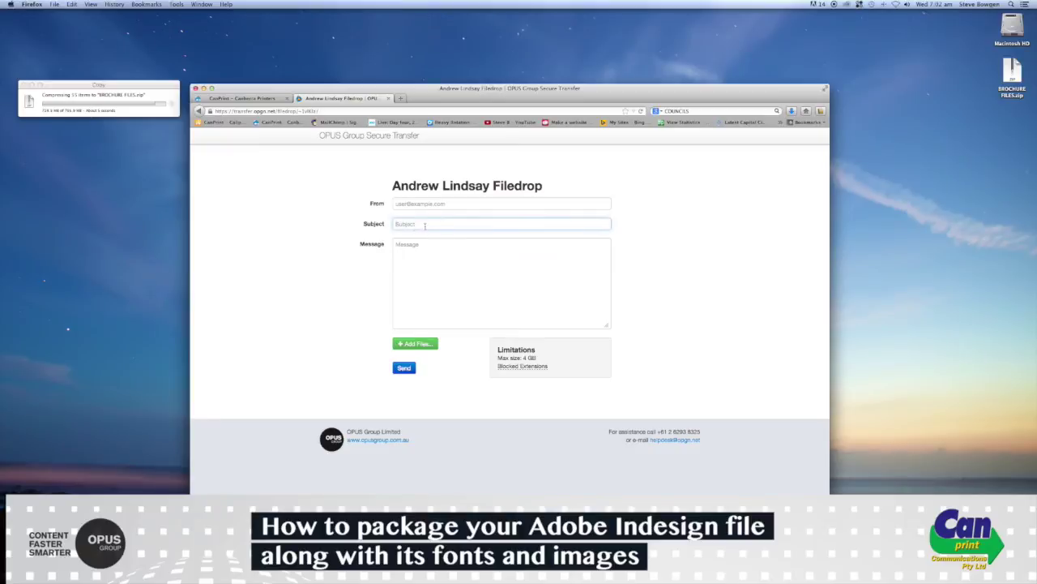
click(436, 248)
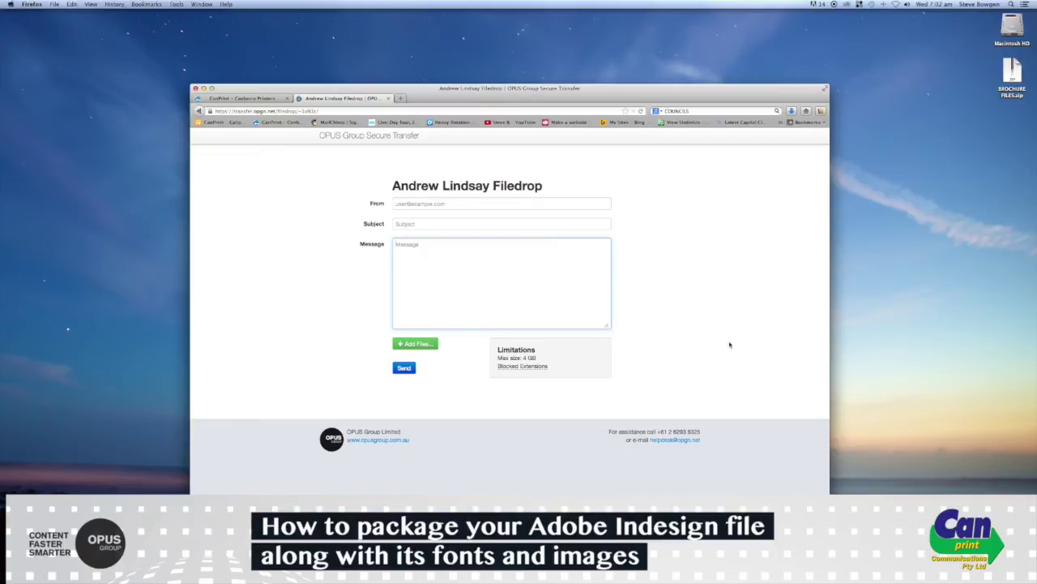
- Switch back to the CanPrint – Canberra Printers tab
click(247, 98)
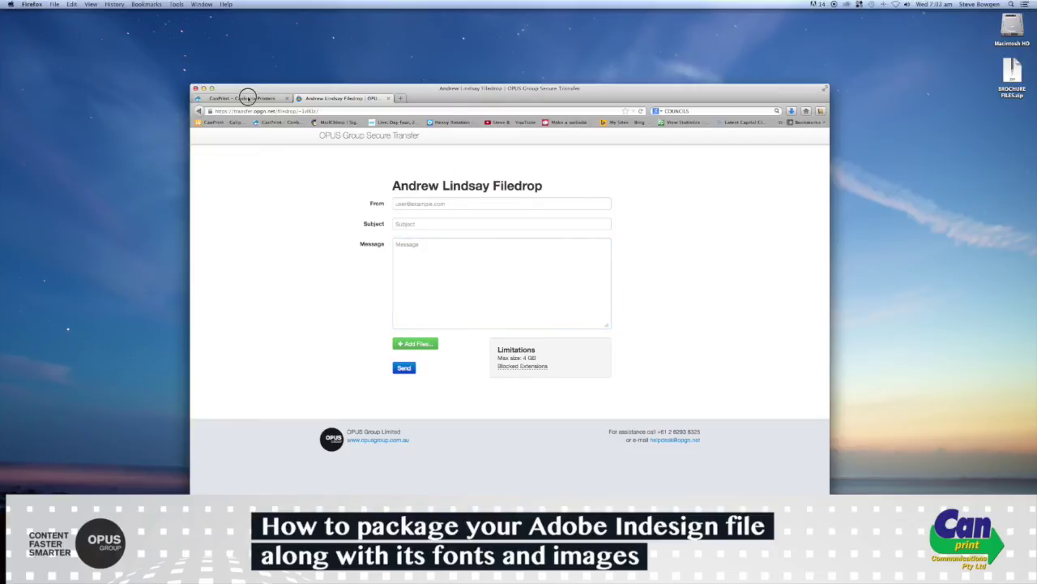